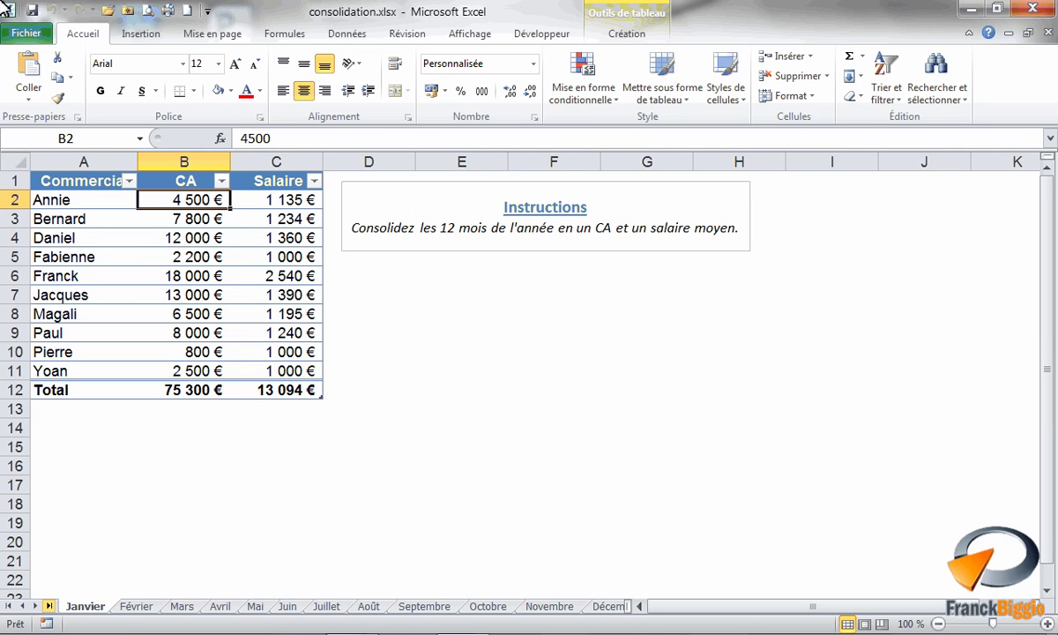
Step: Insert a new worksheet after Décembre and rename it 'consolidation'
{"action": "left_click", "coordinate": [49, 607]}
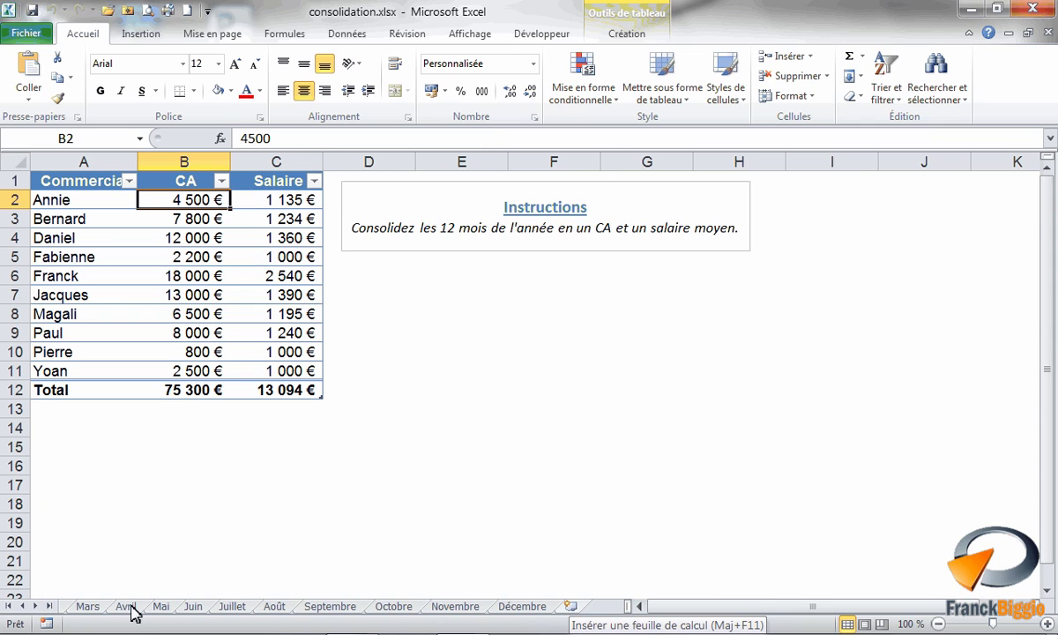
{"action": "left_click", "coordinate": [573, 608]}
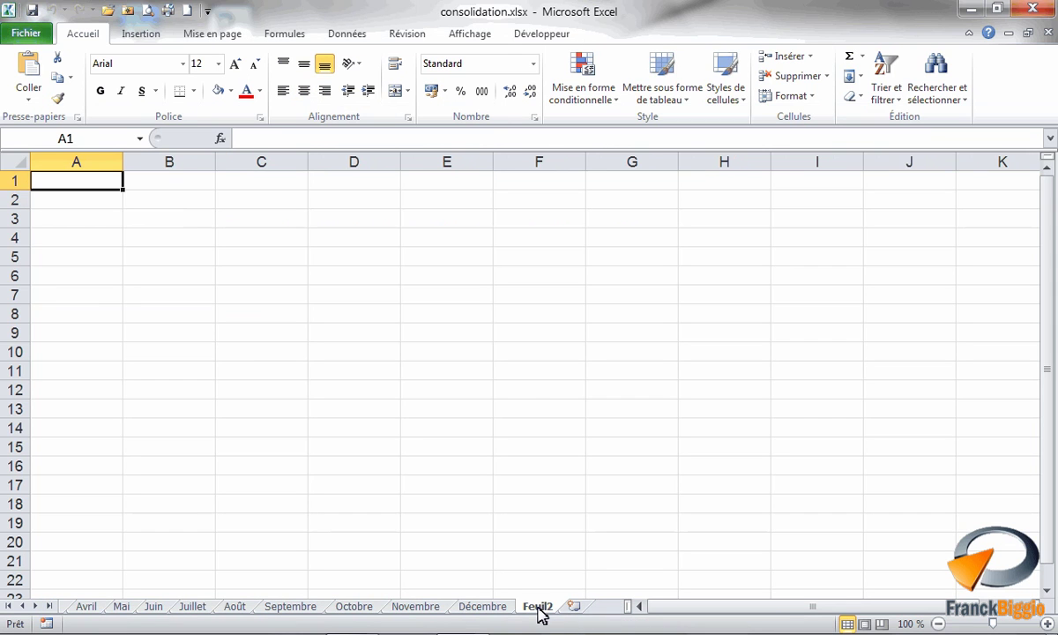
{"action": "right_click", "coordinate": [539, 608]}
{"action": "key", "text": "Down"}
{"action": "key", "text": "Down"}
{"action": "key", "text": "Down"}
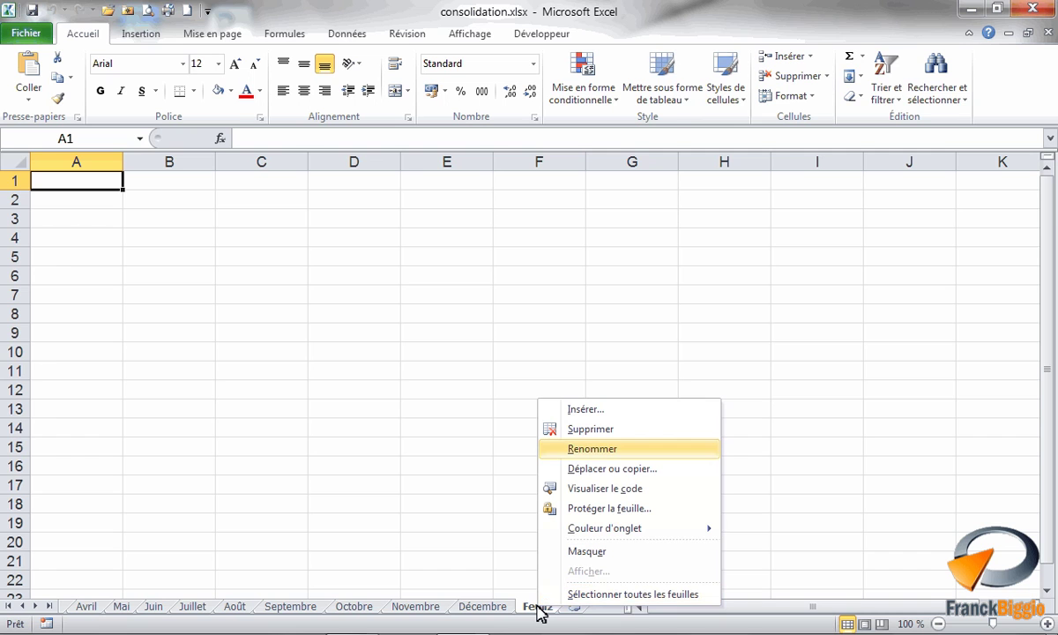
{"action": "left_click", "coordinate": [593, 449]}
{"action": "type", "text": "consolidation"}
{"action": "key", "text": "Return"}
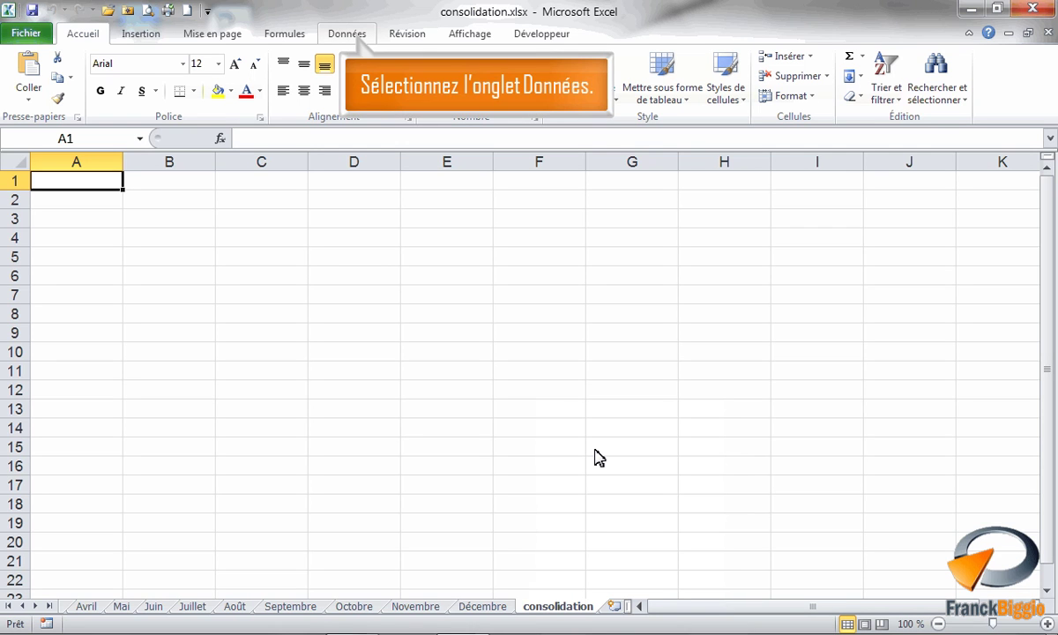
{"action": "left_click", "coordinate": [344, 36]}
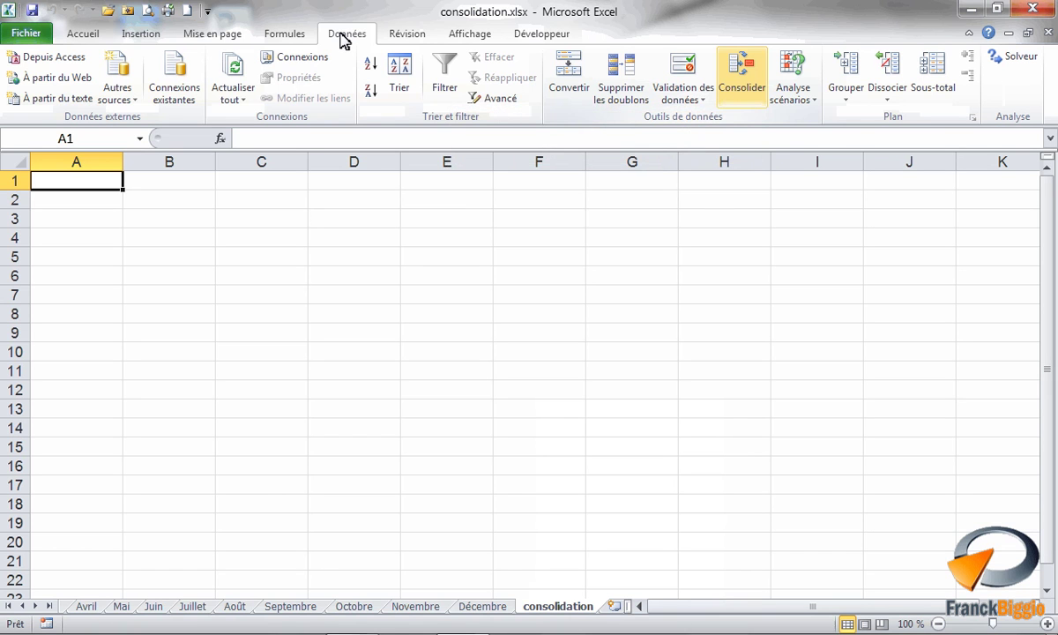
Step: Open the Consolider dialog and set its function to Moyenne (average)
{"action": "left_click", "coordinate": [741, 79]}
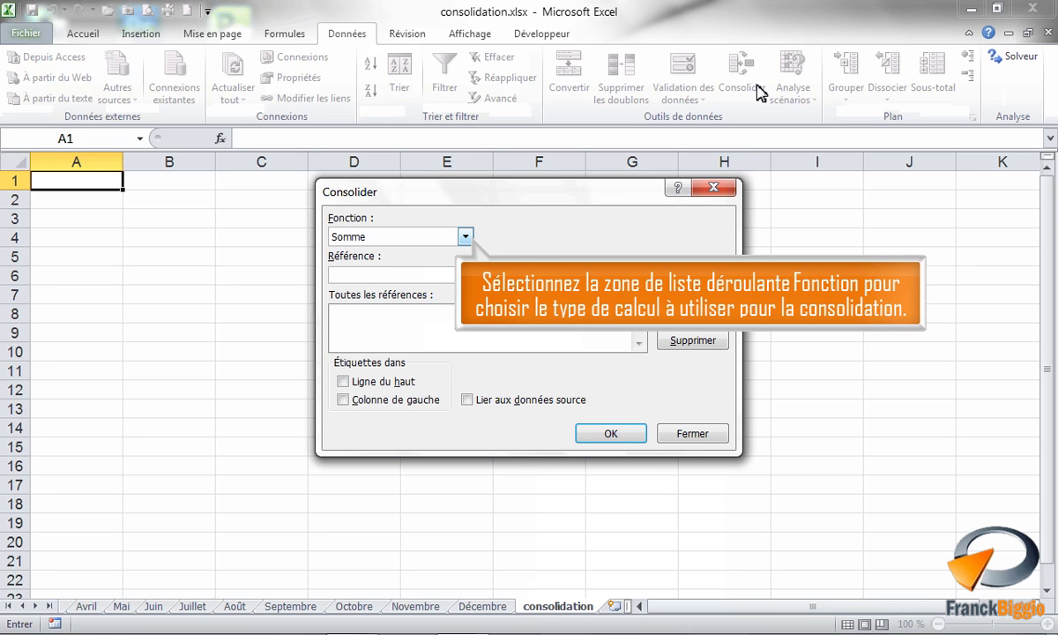
{"action": "left_click", "coordinate": [466, 239]}
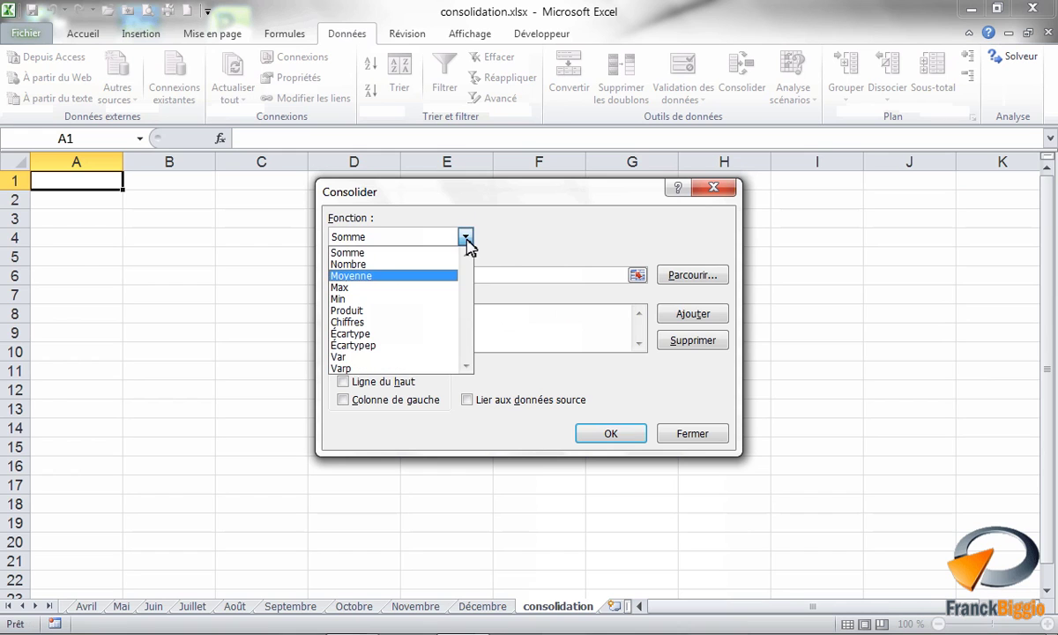
{"action": "left_click", "coordinate": [353, 276]}
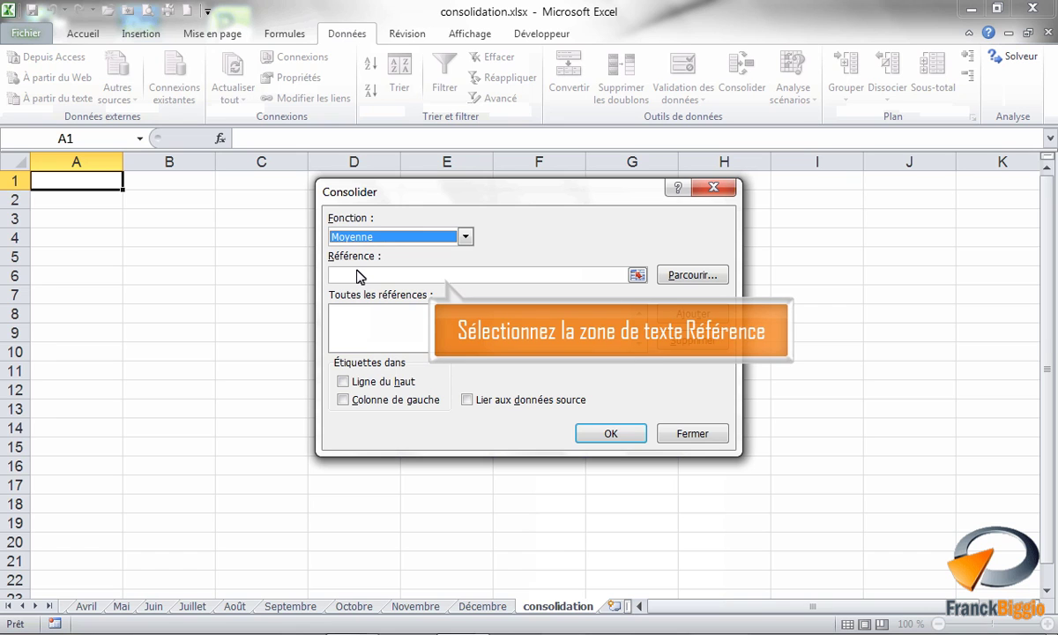
{"action": "left_click", "coordinate": [342, 276]}
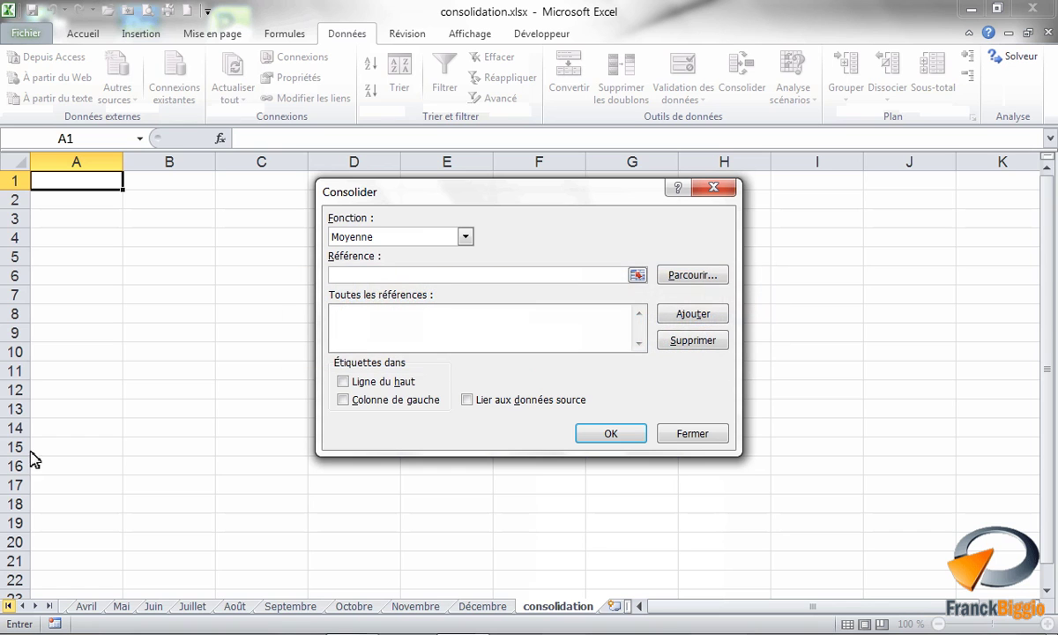
Step: Select the Janvier sheet's A1:C11 table as the consolidation reference
{"action": "left_click", "coordinate": [9, 606]}
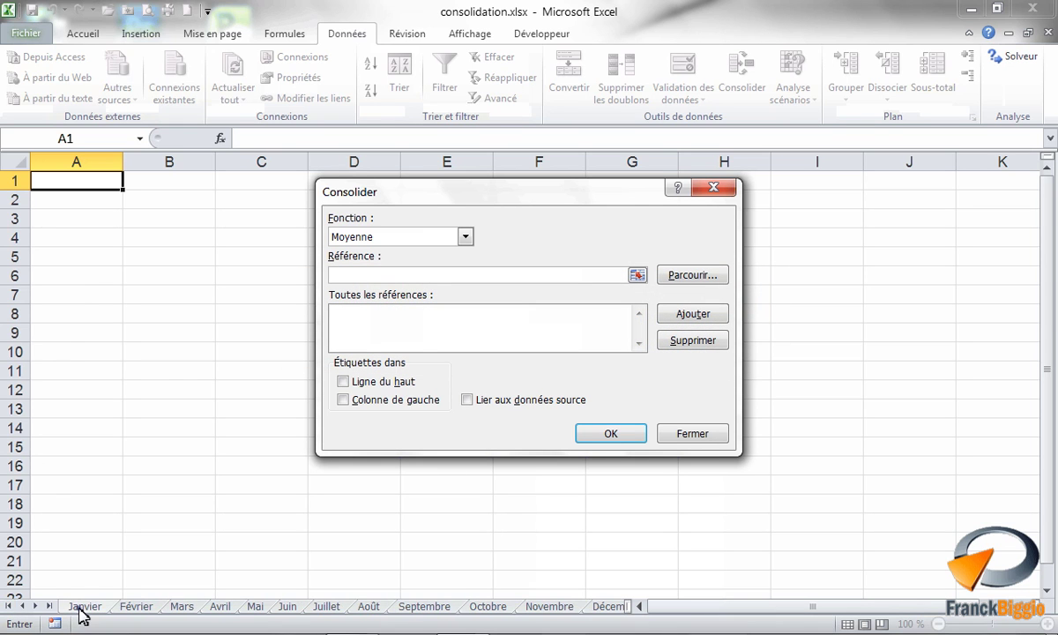
{"action": "left_click", "coordinate": [85, 607]}
{"action": "left_click_drag", "start_coordinate": [64, 181], "coordinate": [272, 371]}
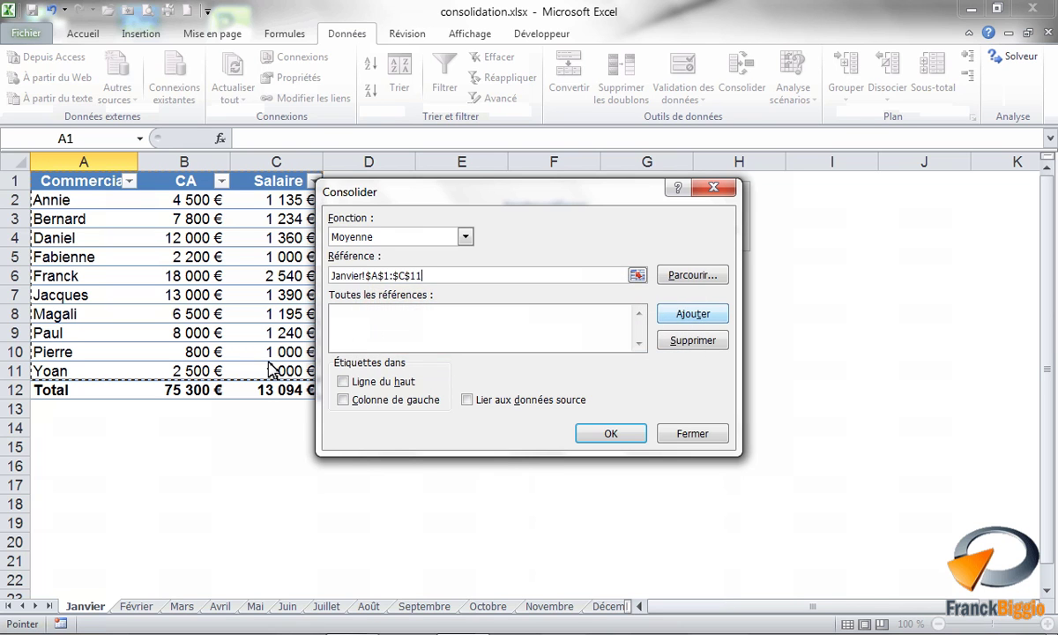
Step: Add the A1:C11 ranges of Janvier through Juin to the references list
{"action": "left_click", "coordinate": [692, 315]}
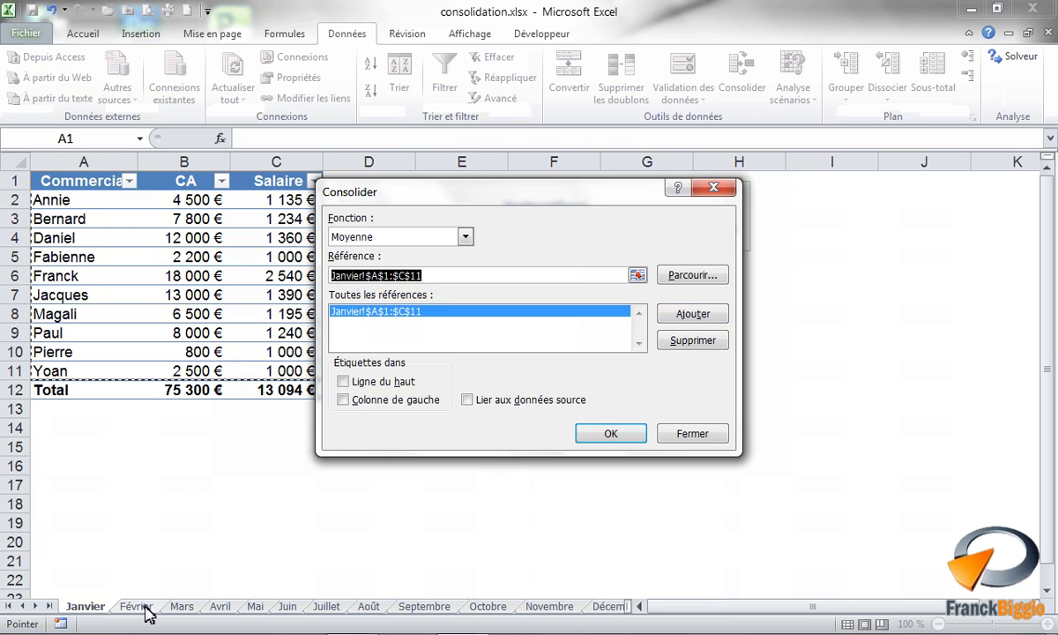
{"action": "left_click", "coordinate": [141, 608]}
{"action": "left_click", "coordinate": [693, 315]}
{"action": "left_click", "coordinate": [140, 607]}
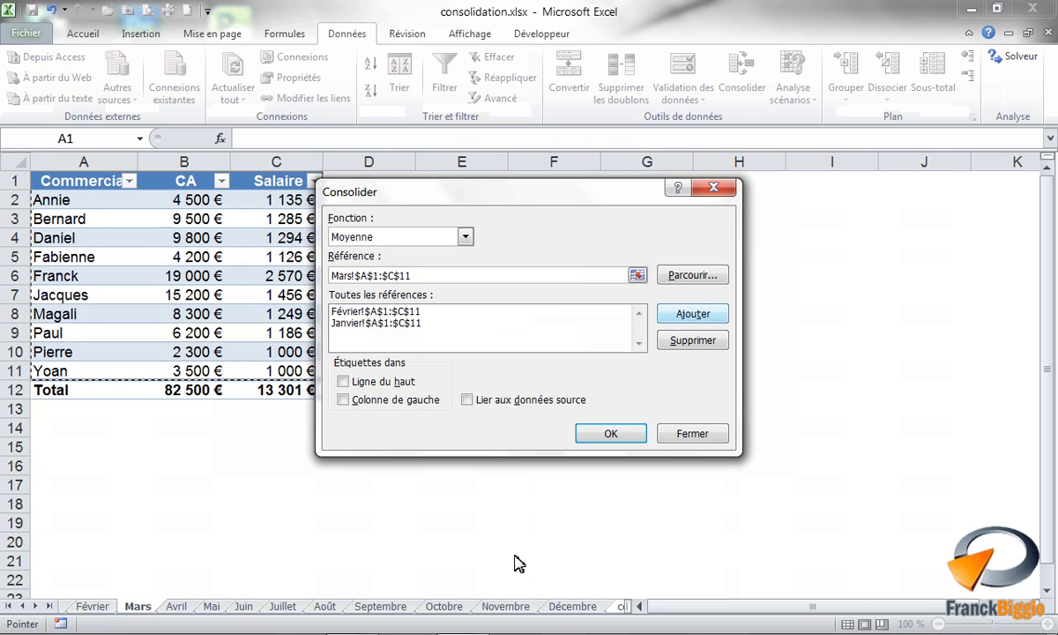
{"action": "left_click", "coordinate": [706, 318]}
{"action": "left_click", "coordinate": [126, 606]}
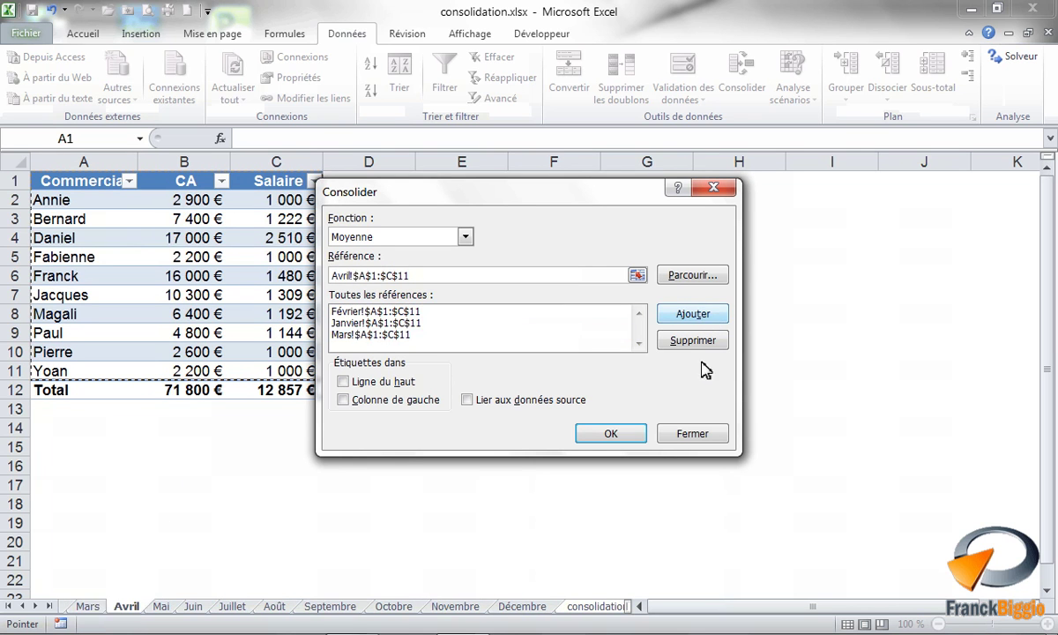
{"action": "left_click", "coordinate": [706, 315]}
{"action": "left_click", "coordinate": [122, 608]}
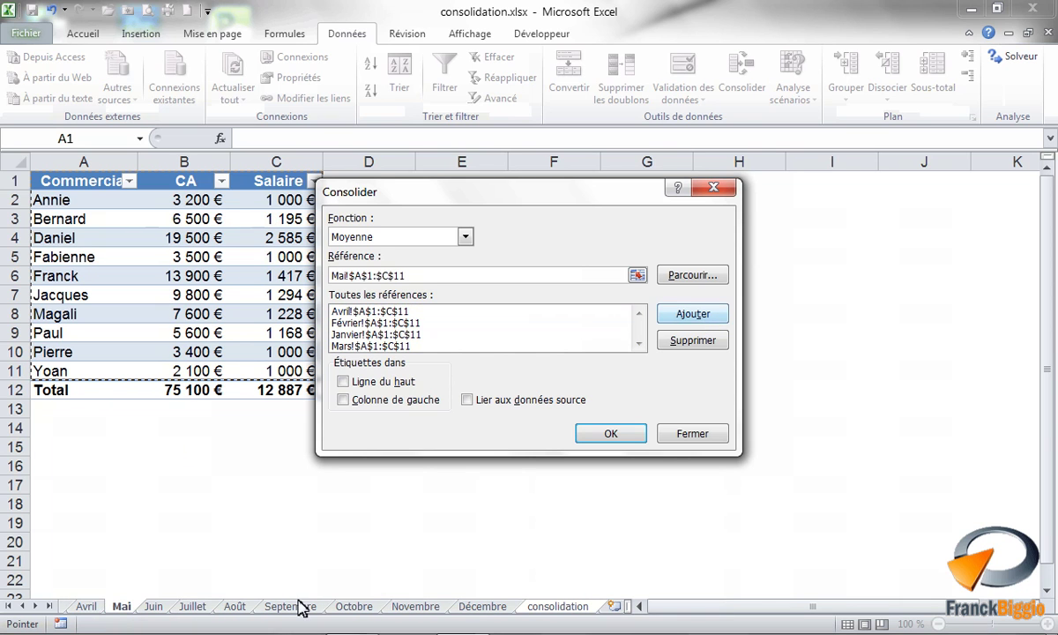
{"action": "left_click", "coordinate": [705, 316]}
{"action": "left_click", "coordinate": [155, 606]}
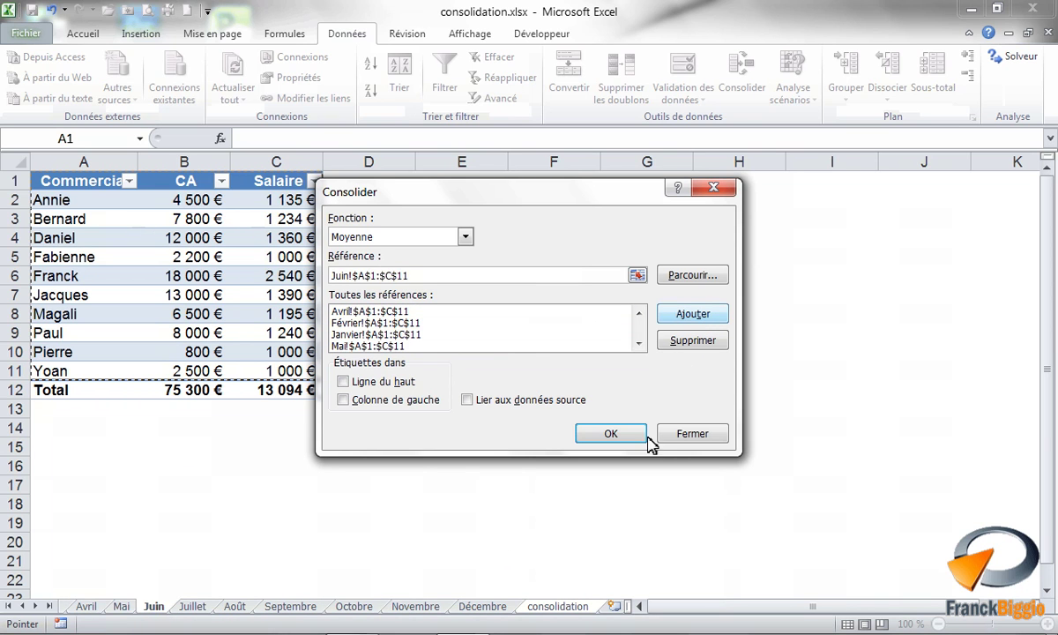
{"action": "left_click", "coordinate": [690, 314]}
Step: Add the A1:C11 ranges of Juillet through Décembre to the references list
{"action": "left_click", "coordinate": [193, 607]}
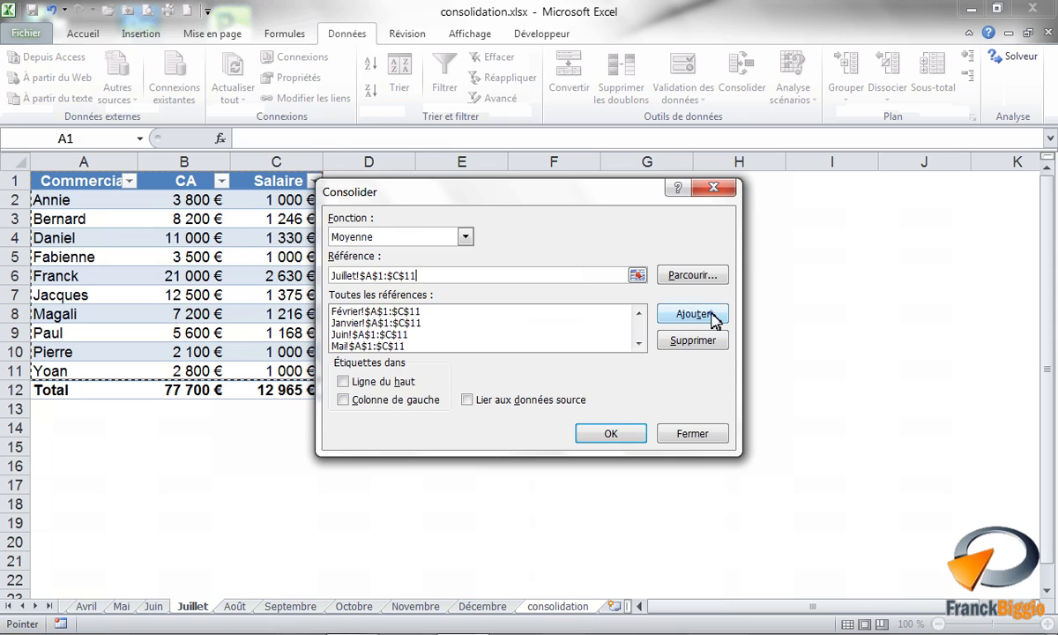
{"action": "left_click", "coordinate": [693, 314]}
{"action": "left_click", "coordinate": [234, 607]}
{"action": "left_click", "coordinate": [704, 316]}
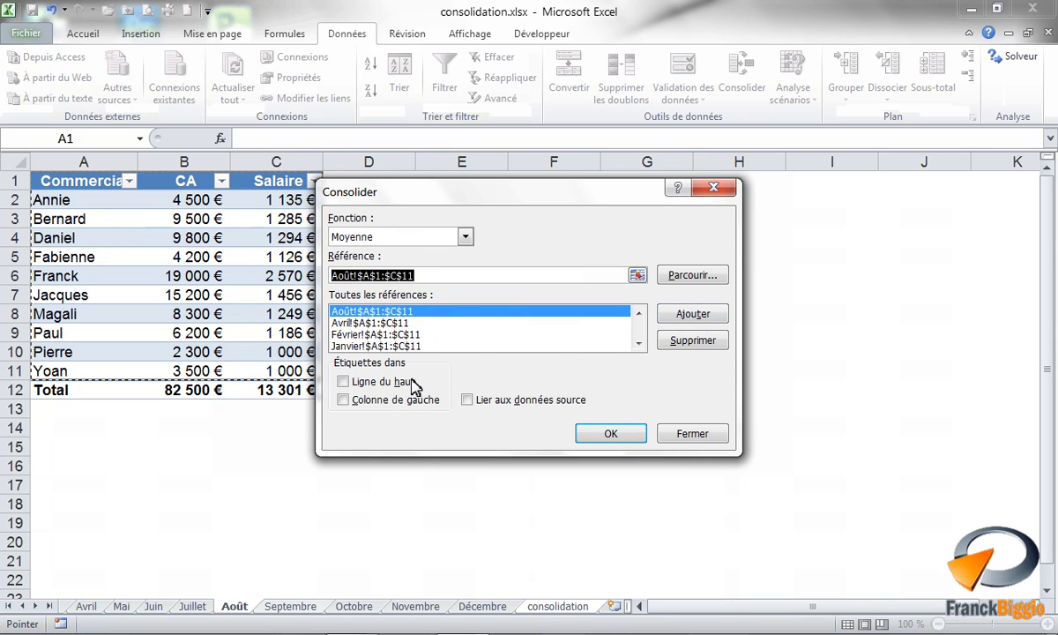
{"action": "left_click", "coordinate": [291, 607]}
{"action": "left_click", "coordinate": [691, 315]}
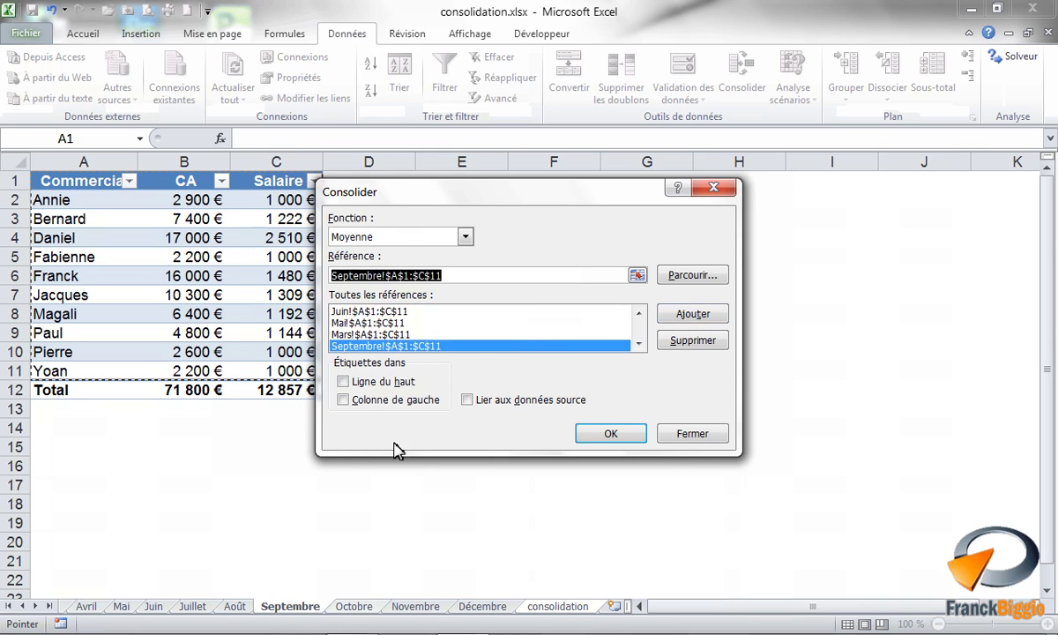
{"action": "left_click", "coordinate": [355, 607]}
{"action": "left_click", "coordinate": [699, 316]}
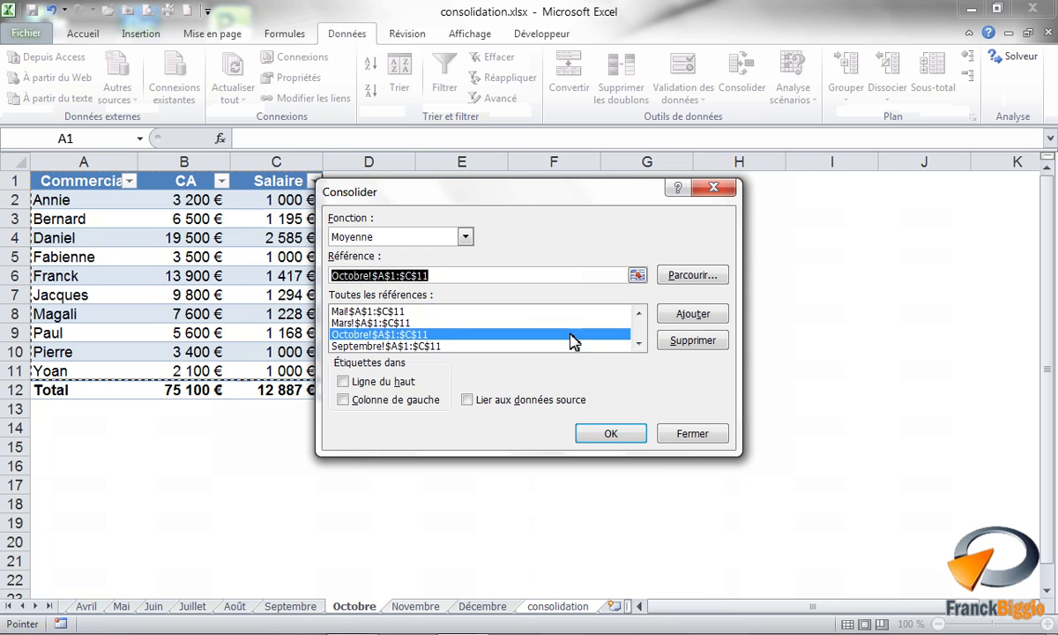
{"action": "left_click", "coordinate": [418, 607]}
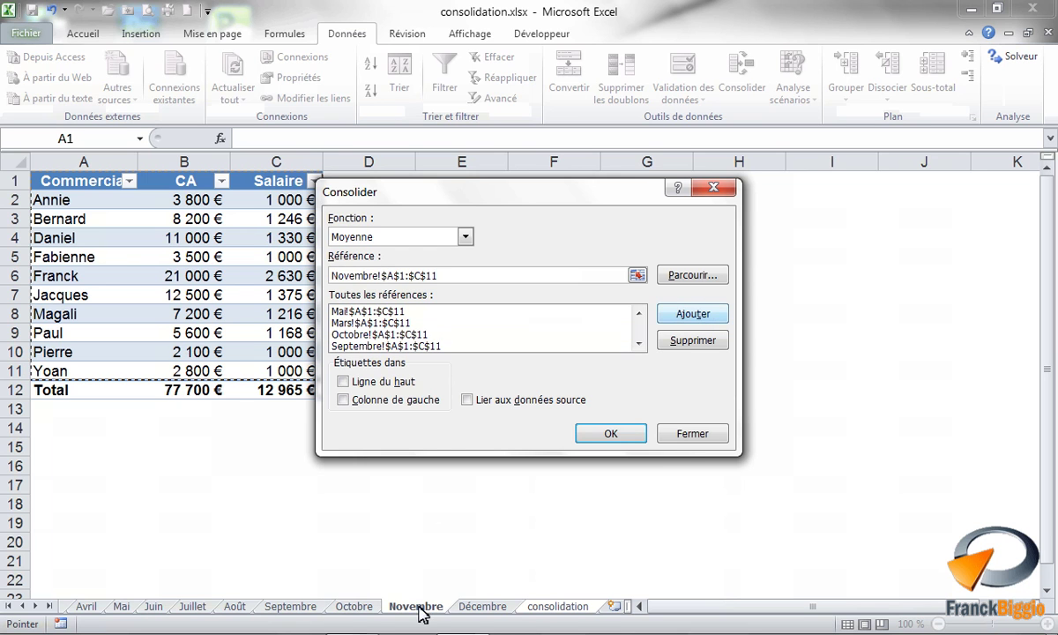
{"action": "left_click", "coordinate": [696, 316]}
{"action": "left_click", "coordinate": [481, 607]}
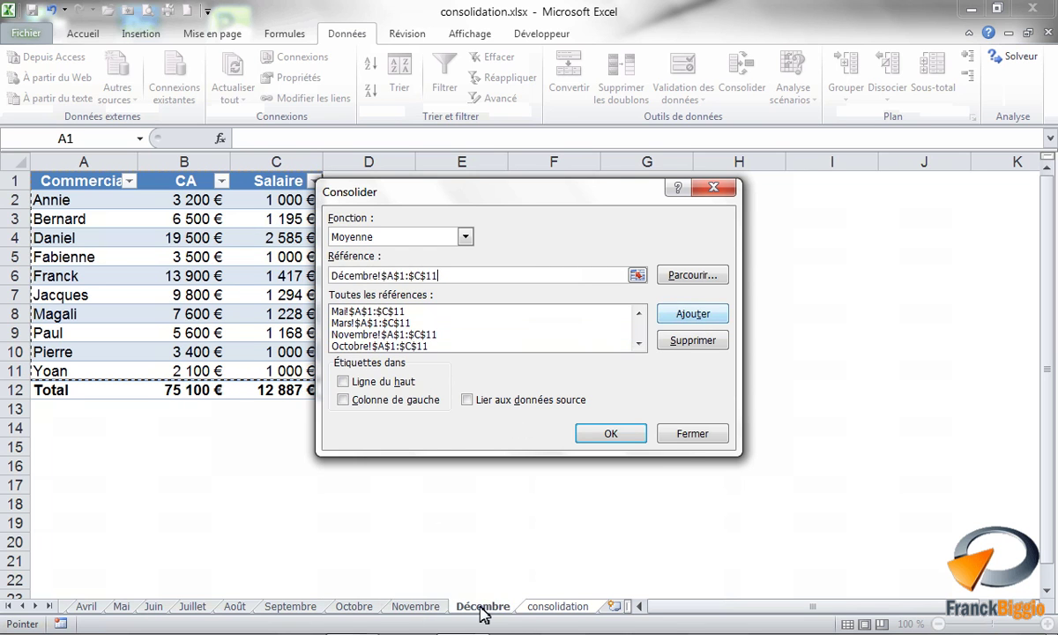
{"action": "left_click", "coordinate": [714, 318]}
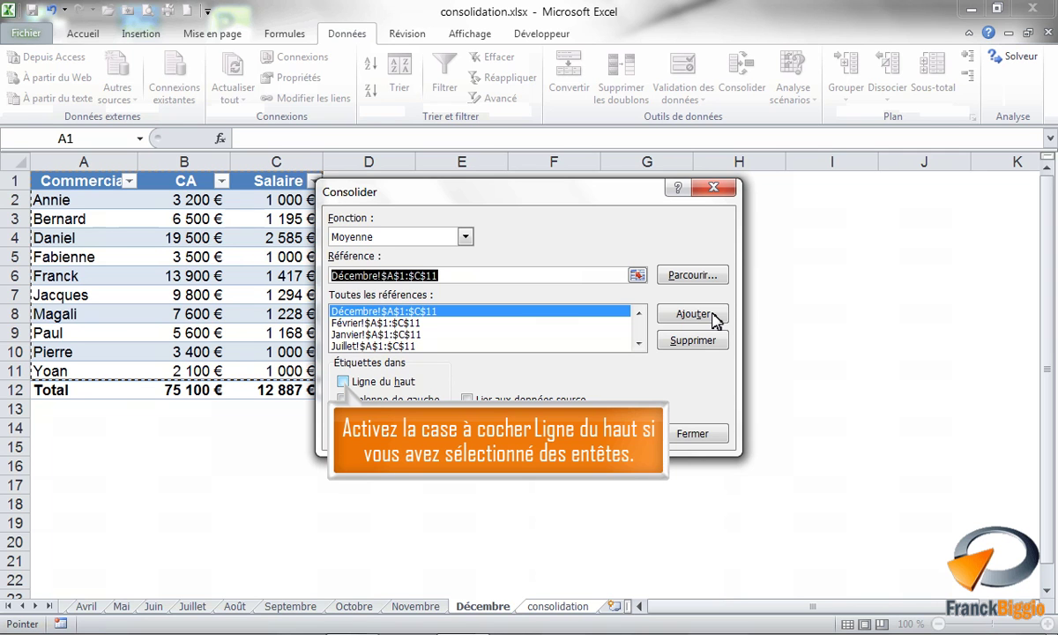
Step: Consolidate using top-row and left-column labels, linked to the source data
{"action": "left_click", "coordinate": [344, 381]}
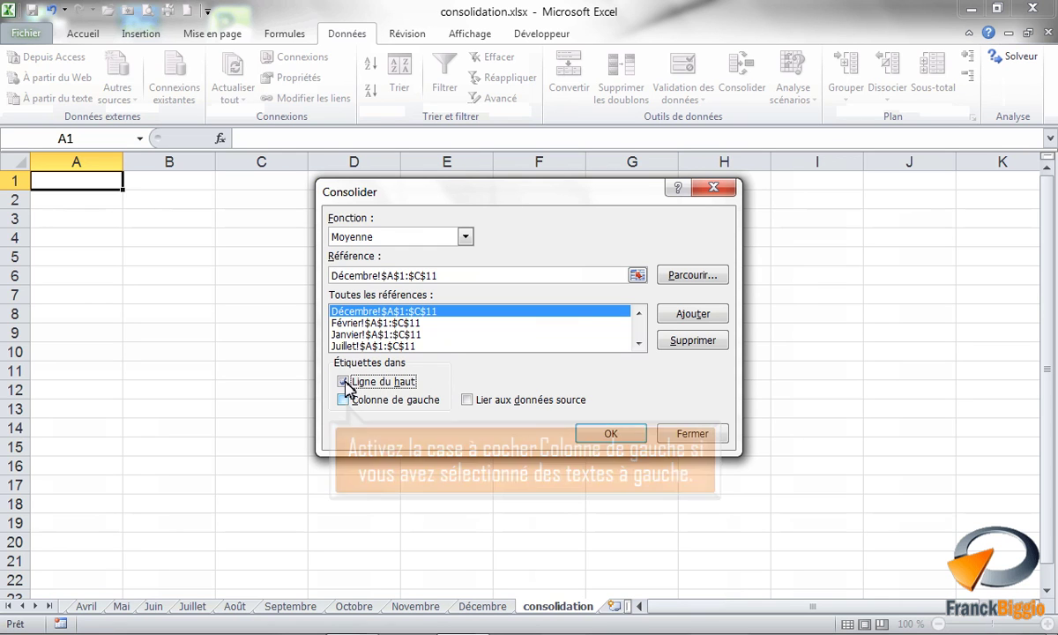
{"action": "left_click", "coordinate": [344, 401]}
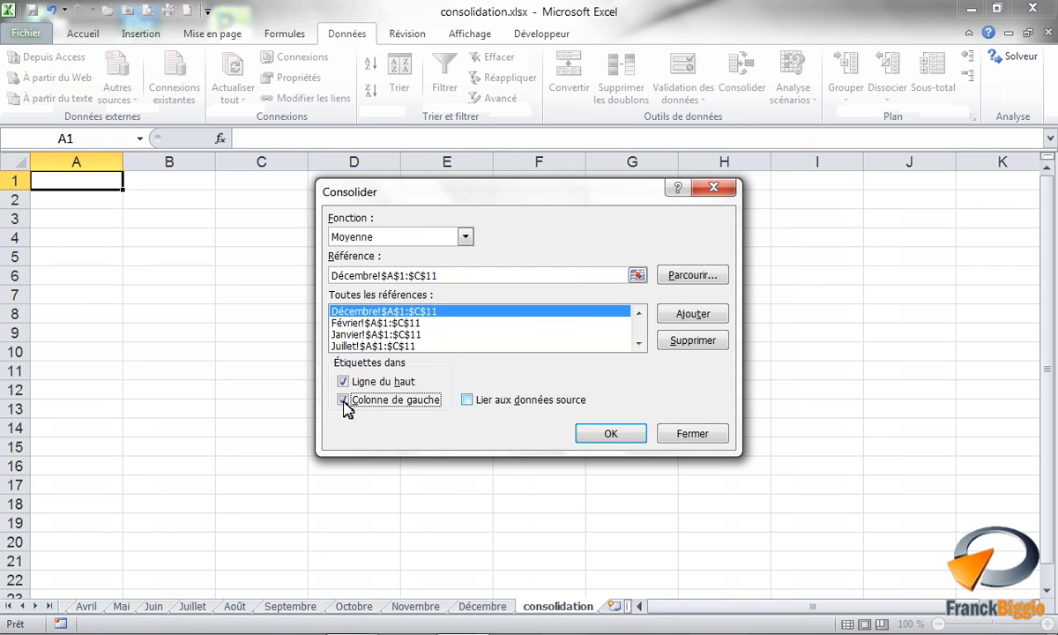
{"action": "left_click", "coordinate": [468, 400]}
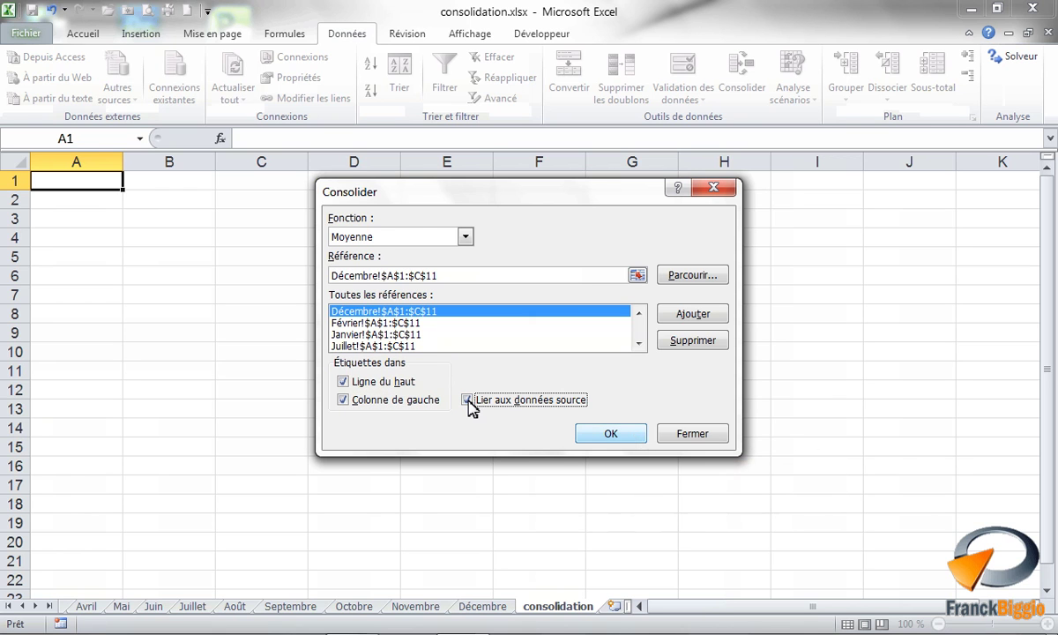
{"action": "left_click", "coordinate": [615, 434]}
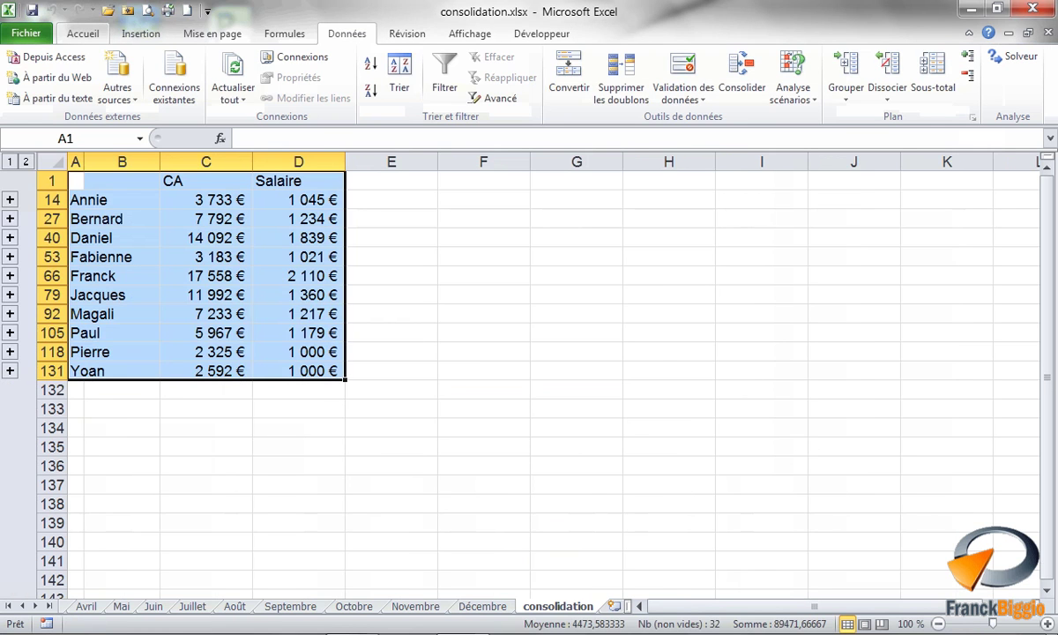